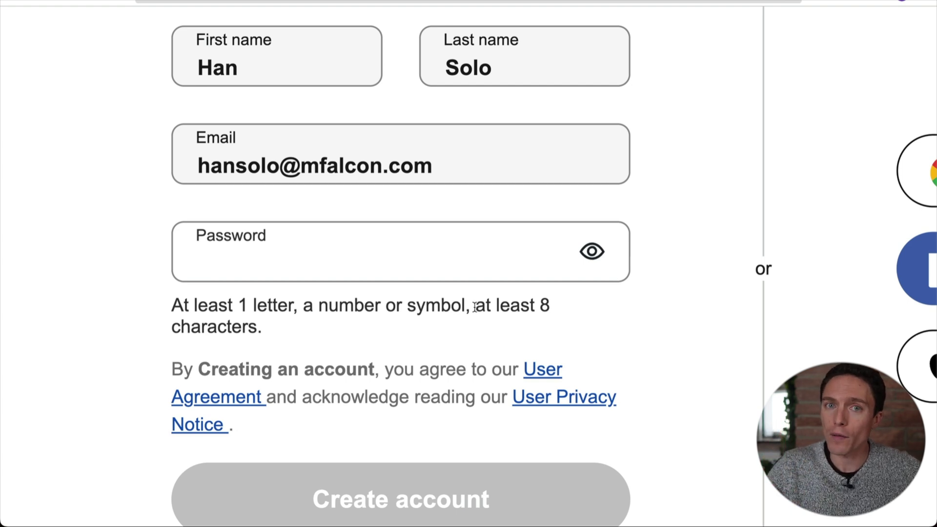
- Move into the Password field of the eBay sign-up form
{"action": "key", "text": "Tab"}
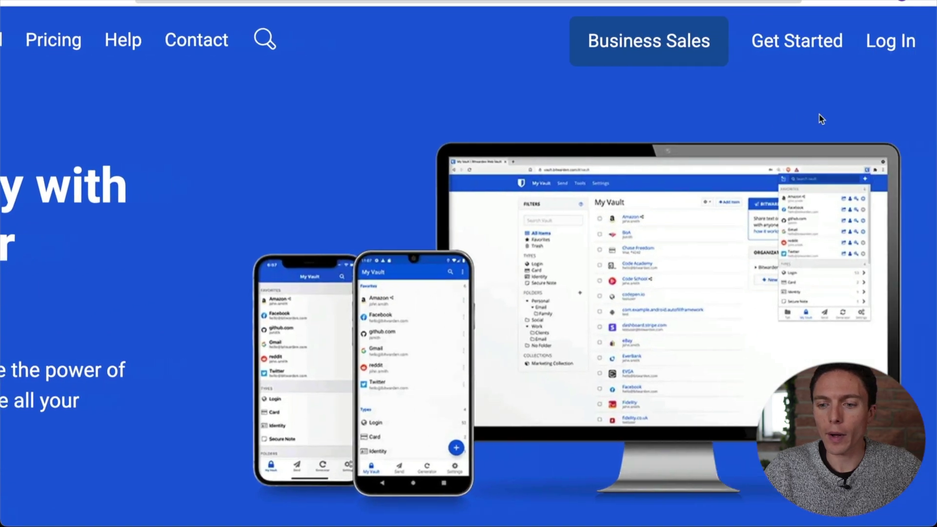
- Start a new Bitwarden account via Get Started and scroll through the sign-up form
{"action": "left_click", "coordinate": [857, 65]}
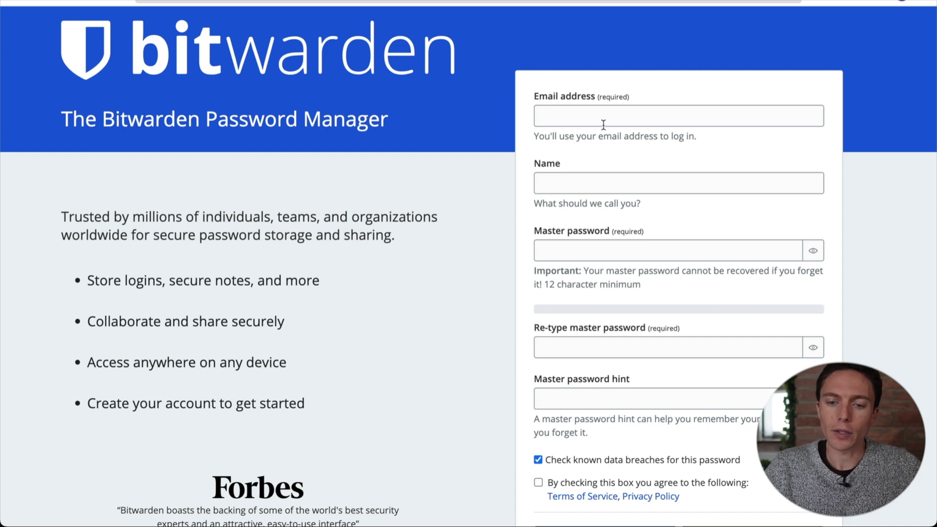
{"action": "scroll", "coordinate": [579, 214], "scroll_direction": "down", "scroll_amount": 2}
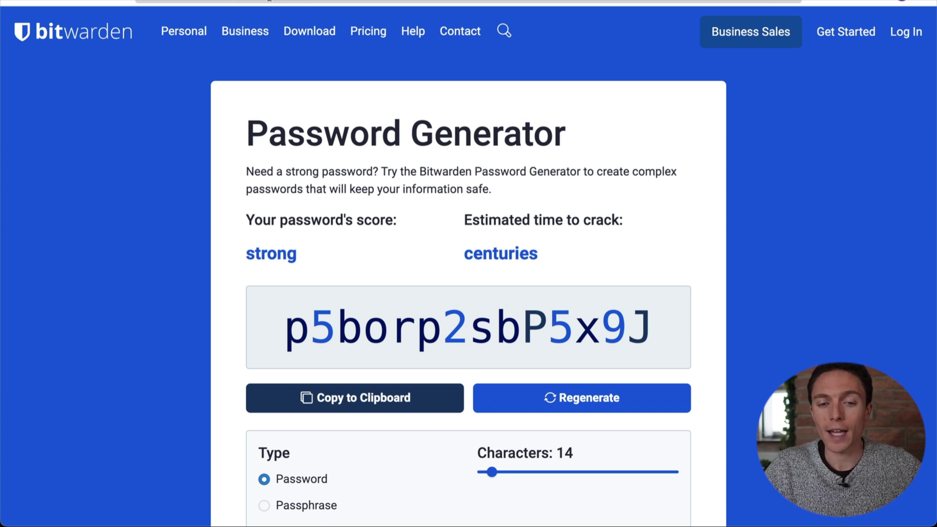
- Switch the Password Generator from characters to Passphrase mode
{"action": "scroll", "coordinate": [220, 233], "scroll_direction": "down", "scroll_amount": 3}
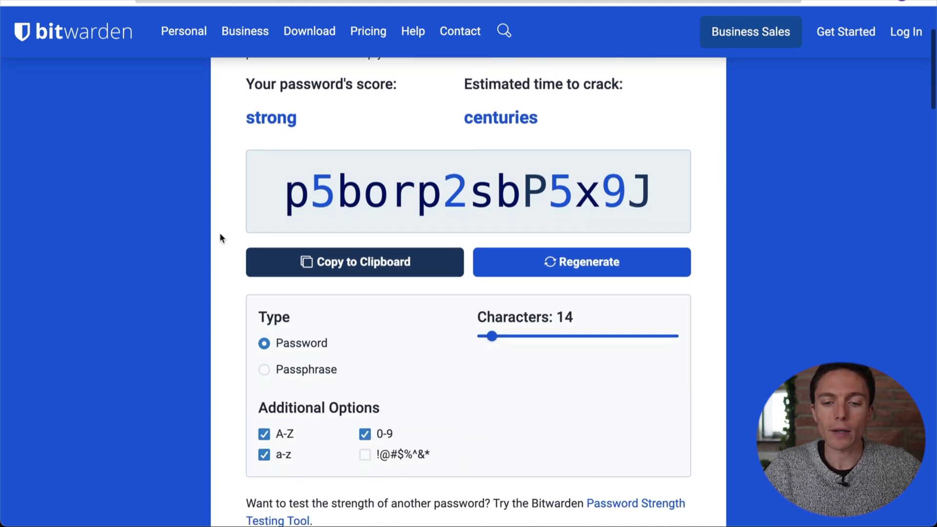
{"action": "scroll", "coordinate": [220, 237], "scroll_direction": "down", "scroll_amount": 1}
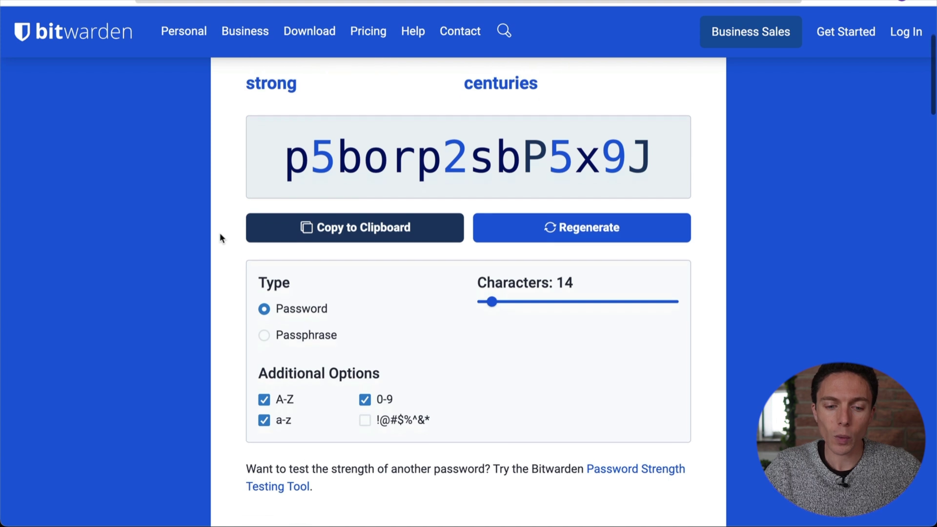
{"action": "left_click", "coordinate": [264, 326]}
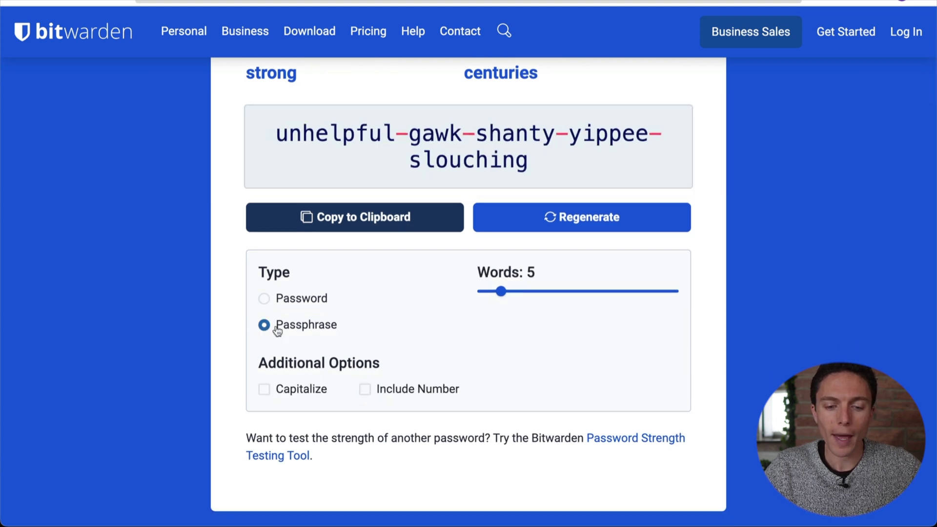
{"action": "scroll", "coordinate": [313, 332], "scroll_direction": "up", "scroll_amount": 1}
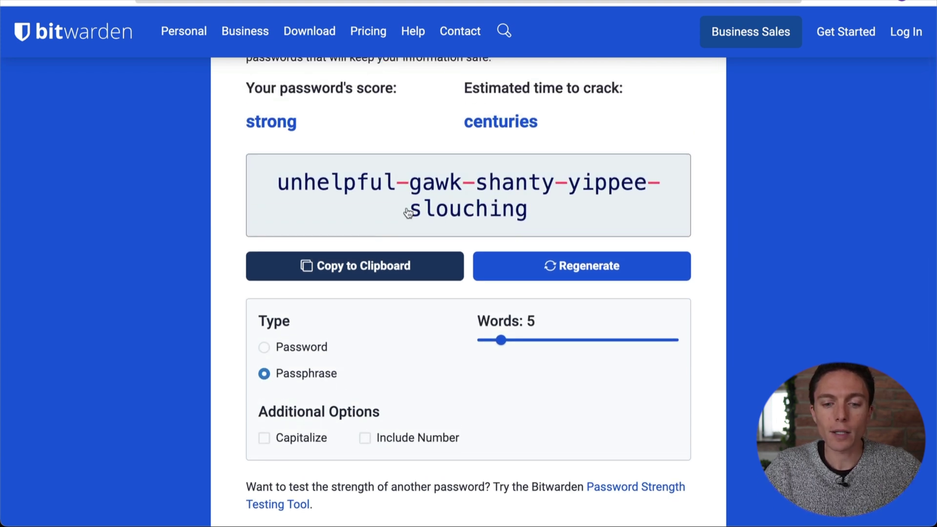
{"action": "scroll", "coordinate": [412, 315], "scroll_direction": "up", "scroll_amount": 1}
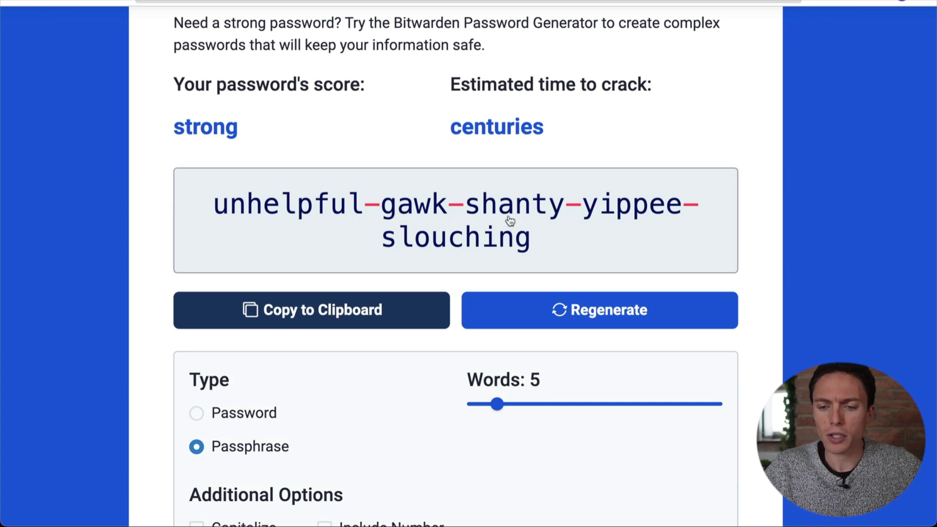
- Regenerate the passphrase twice, then return to the vault sign-up tab
{"action": "left_click", "coordinate": [535, 323]}
{"action": "left_click", "coordinate": [535, 323]}
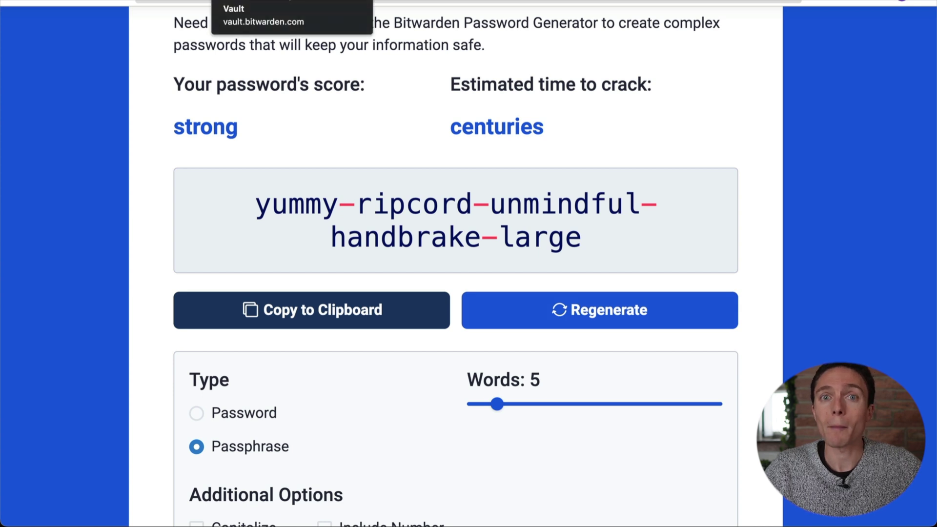
{"action": "left_click", "coordinate": [263, 2]}
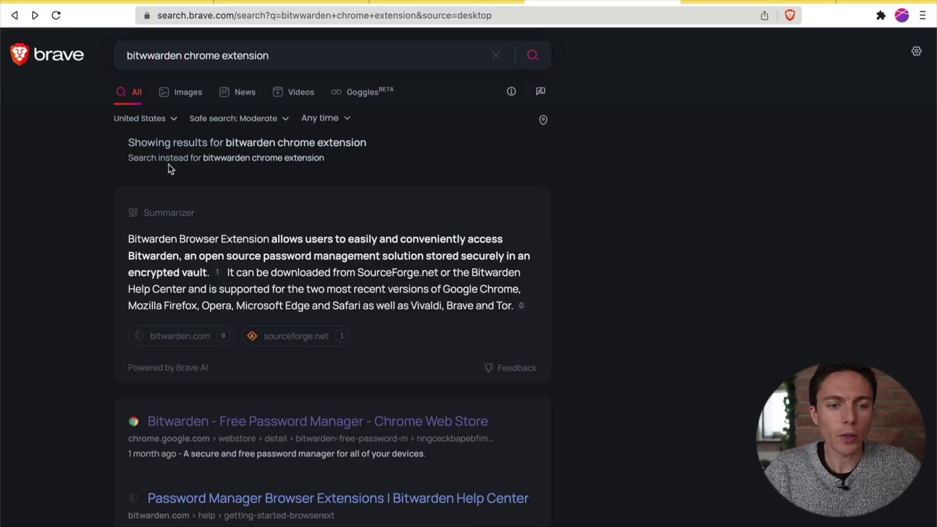
- Install Bitwarden - Free Password Manager from its Chrome Web Store page
{"action": "scroll", "coordinate": [198, 69], "scroll_direction": "up", "scroll_amount": 2}
{"action": "scroll", "coordinate": [197, 70], "scroll_direction": "up", "scroll_amount": 1}
{"action": "scroll", "coordinate": [198, 70], "scroll_direction": "down", "scroll_amount": 3}
{"action": "left_click", "coordinate": [220, 444]}
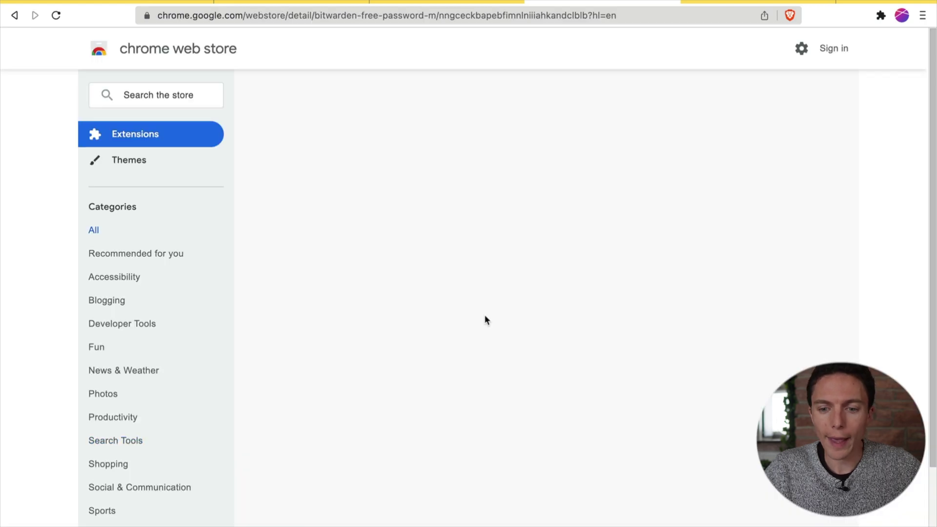
{"action": "left_click", "coordinate": [755, 138]}
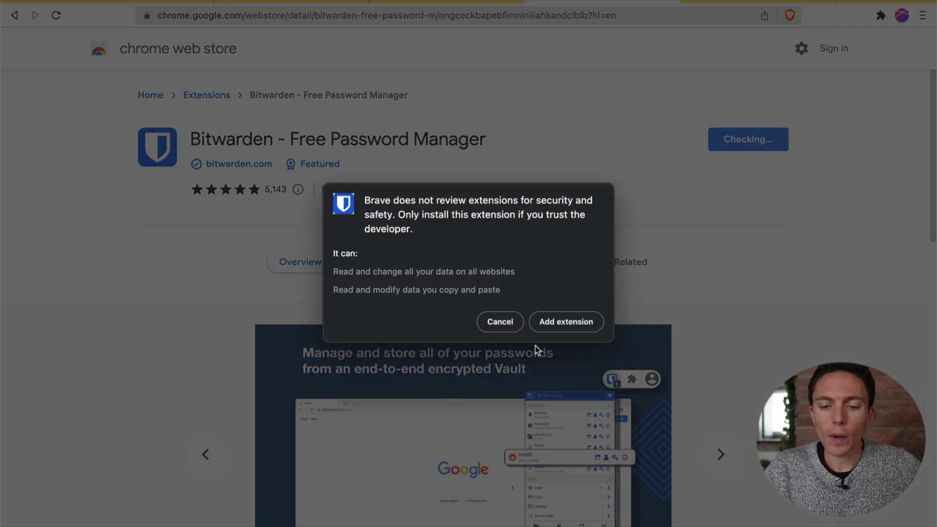
{"action": "left_click", "coordinate": [554, 327]}
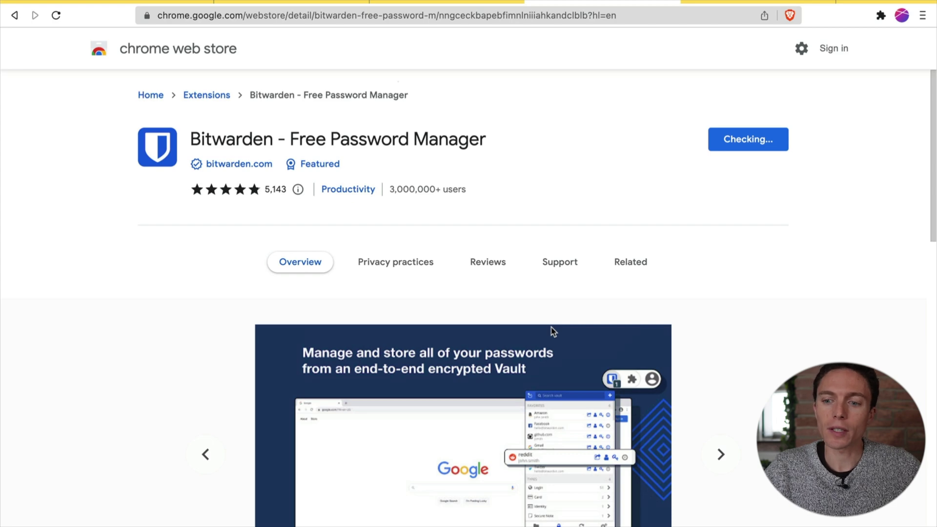
{"action": "left_click", "coordinate": [612, 269]}
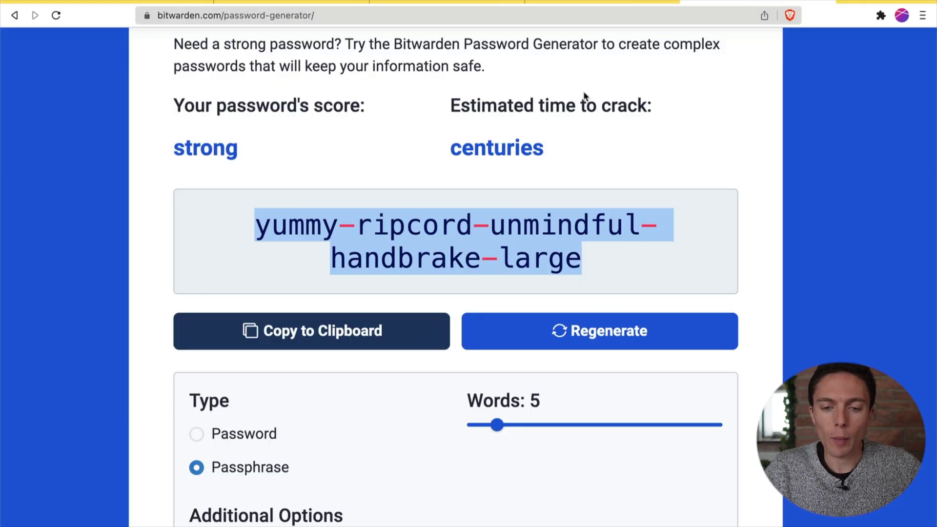
- Return to the password generator page and pin Bitwarden in the extensions menu
{"action": "left_click", "coordinate": [351, 329]}
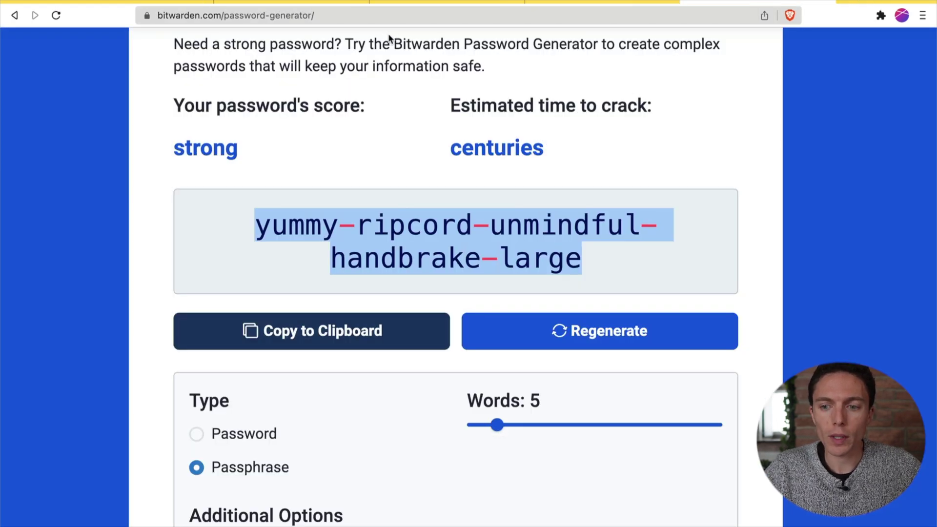
{"action": "left_click", "coordinate": [881, 15]}
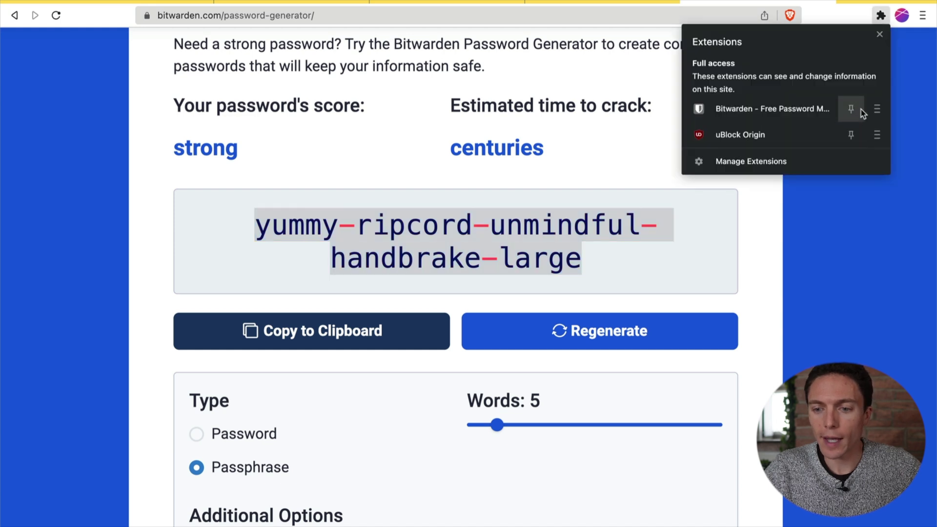
{"action": "left_click", "coordinate": [852, 109]}
{"action": "left_click", "coordinate": [861, 207]}
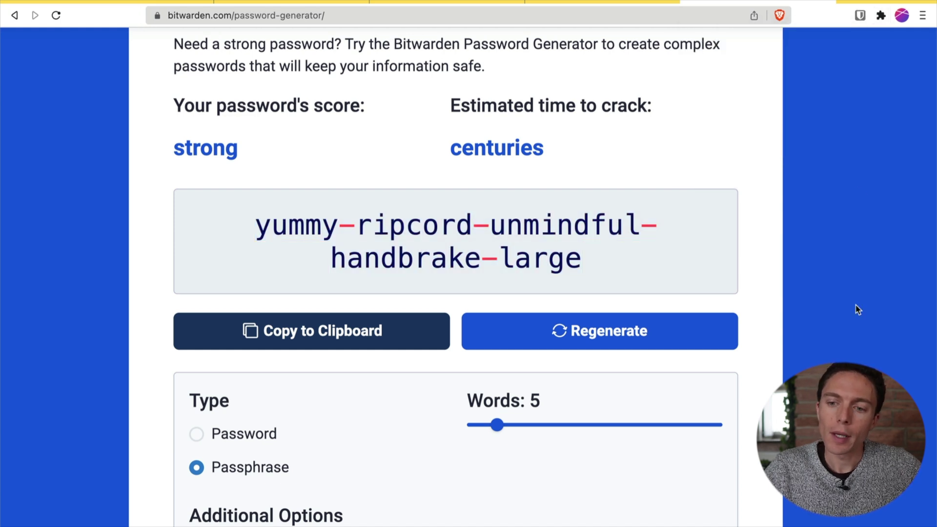
- Create a vault login named eBay with a username, a password and URI ebay.com
{"action": "left_click", "coordinate": [860, 16]}
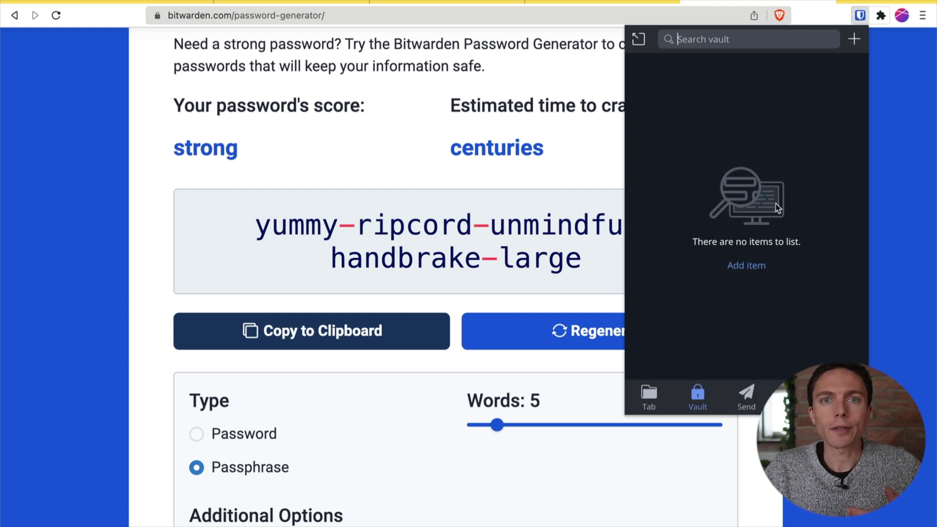
{"action": "left_click", "coordinate": [855, 41]}
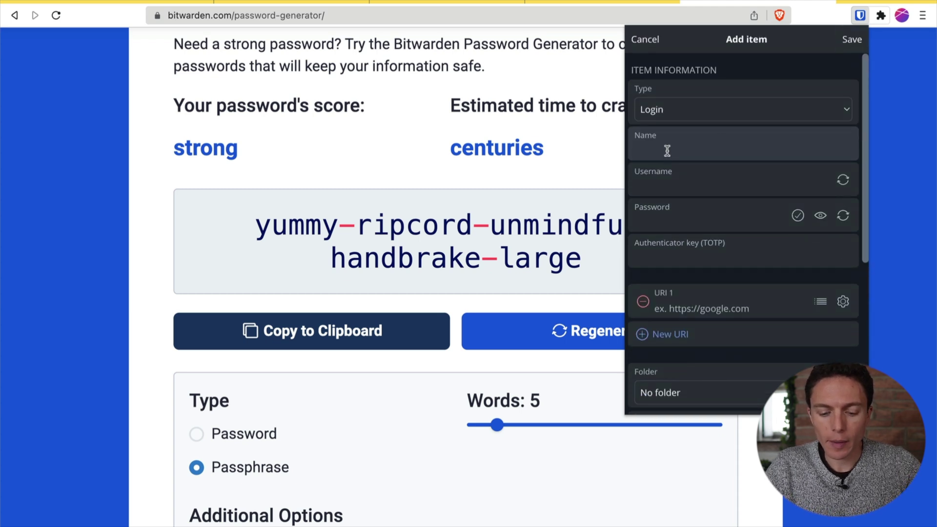
{"action": "type", "text": "eBay"}
{"action": "left_click", "coordinate": [635, 186]}
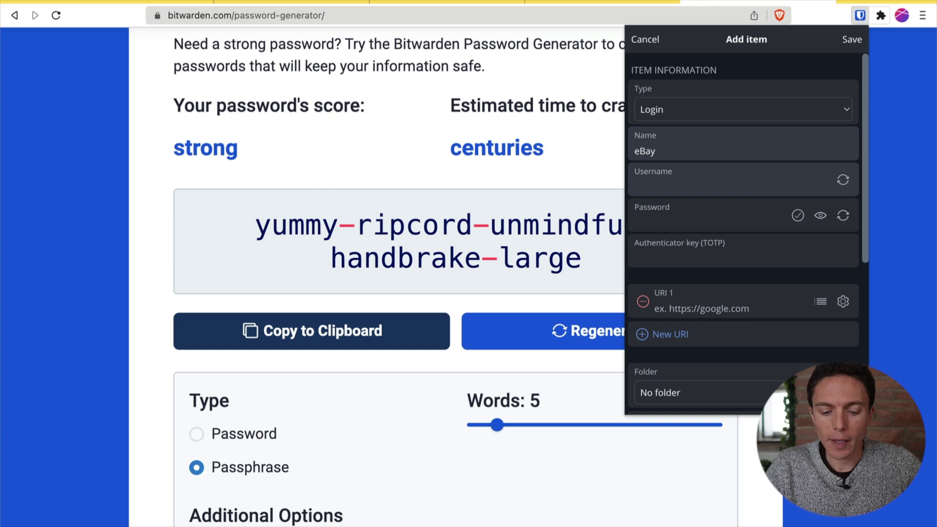
{"action": "type", "text": "ebayuser"}
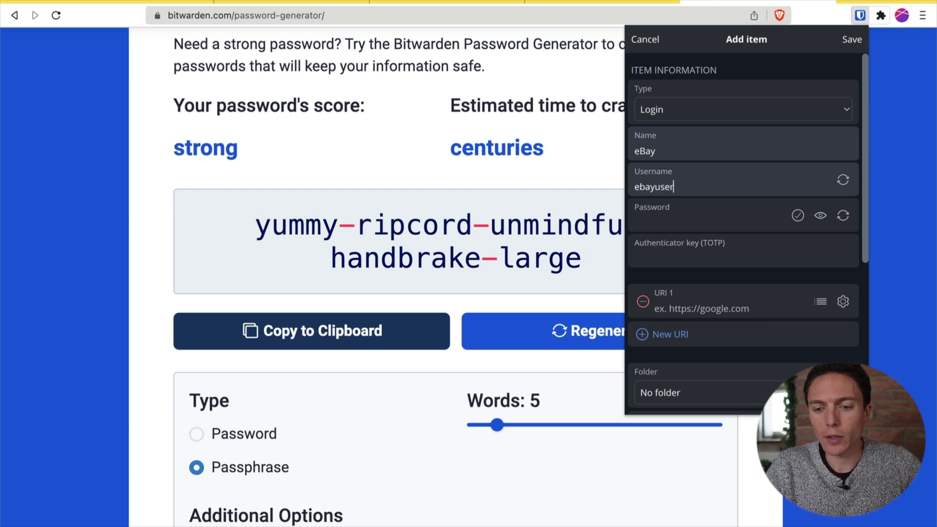
{"action": "type", "text": "name"}
{"action": "left_click", "coordinate": [665, 221]}
{"action": "type", "text": "••"}
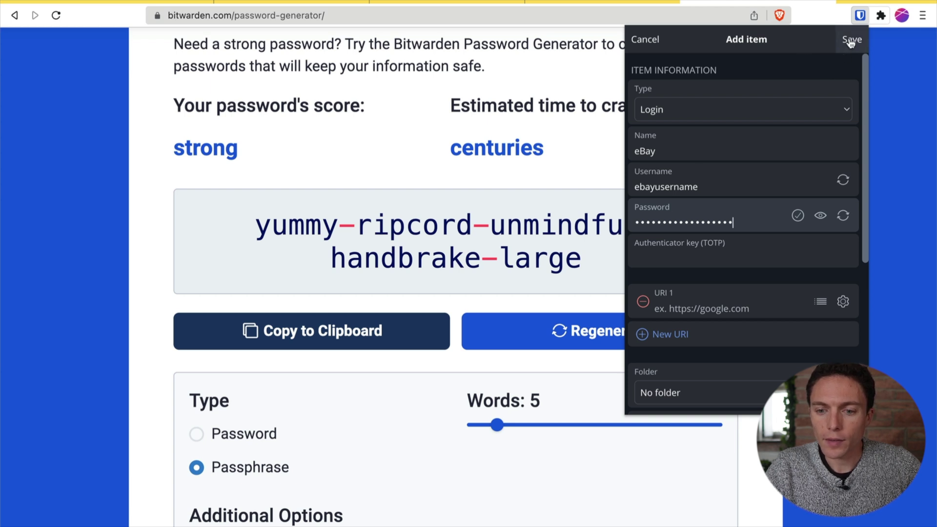
{"action": "scroll", "coordinate": [728, 314], "scroll_direction": "down", "scroll_amount": 1}
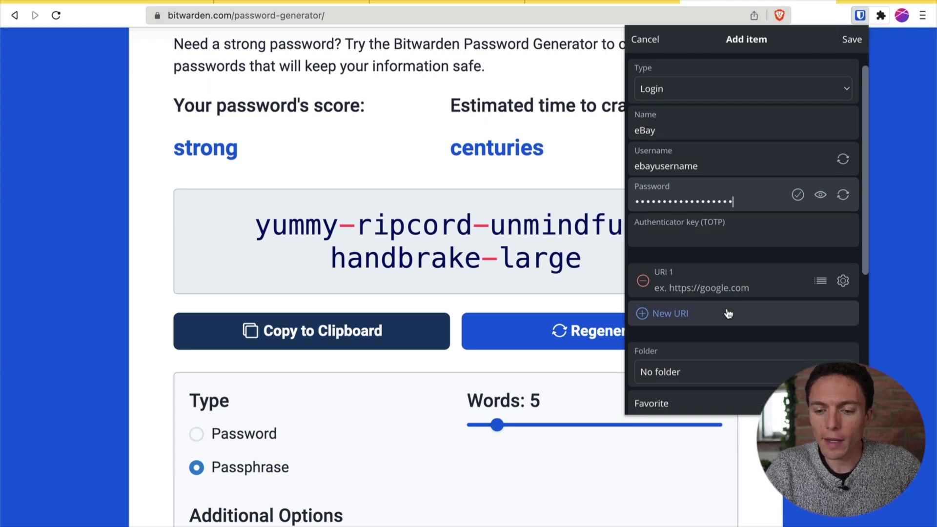
{"action": "left_click", "coordinate": [684, 290]}
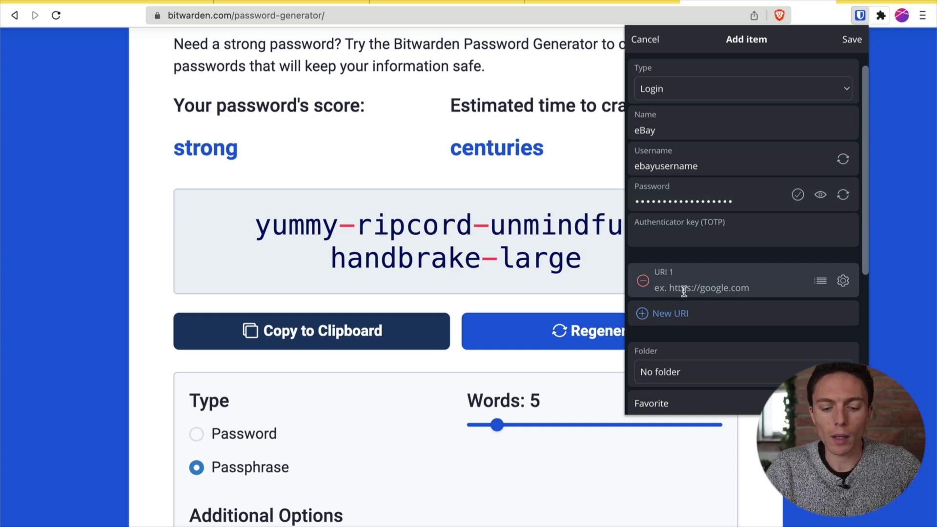
{"action": "type", "text": "ebay.com"}
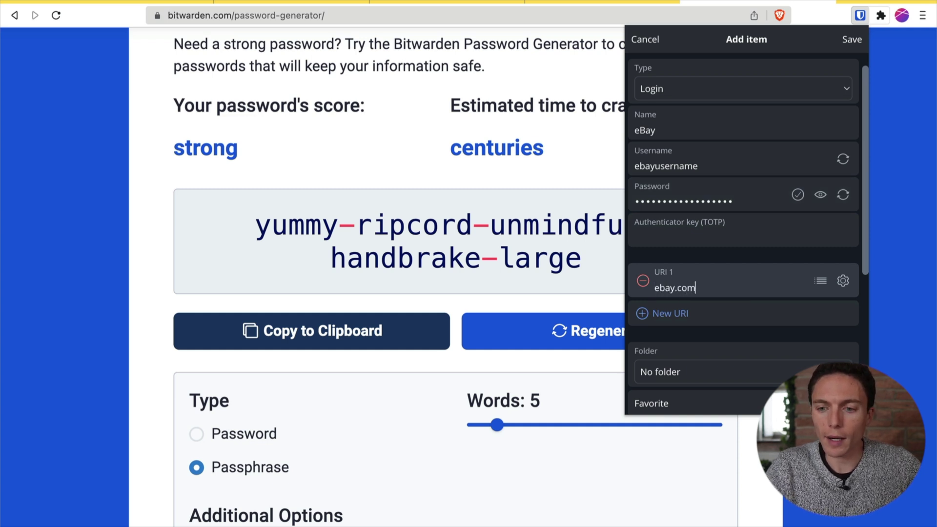
- Save the eBay login, then load ebay.com in a new tab
{"action": "left_click", "coordinate": [852, 40]}
{"action": "key", "text": "Escape"}
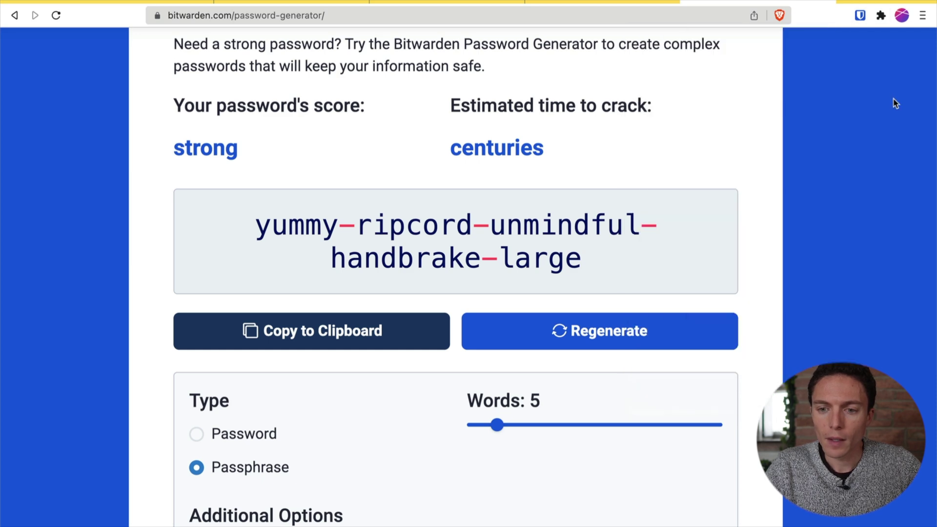
{"action": "key", "text": "ctrl+t"}
{"action": "type", "text": "ebay.com"}
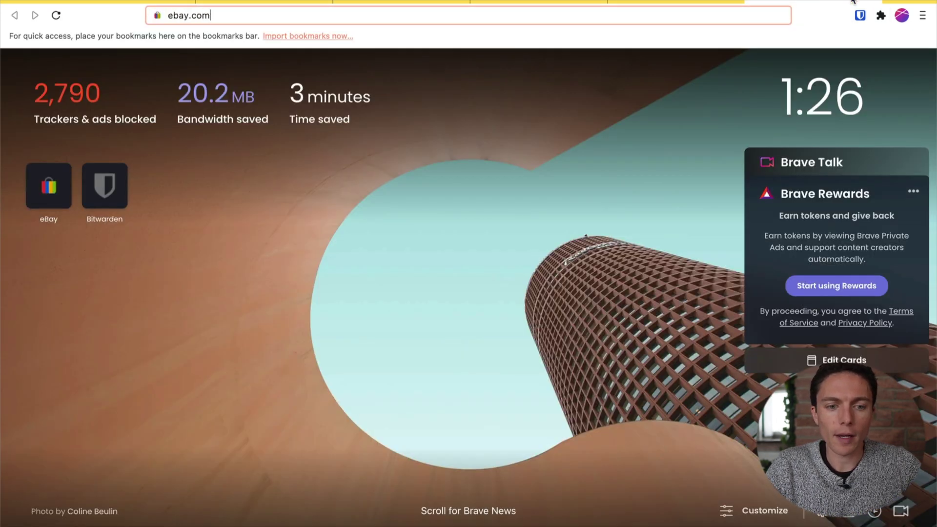
{"action": "key", "text": "Return"}
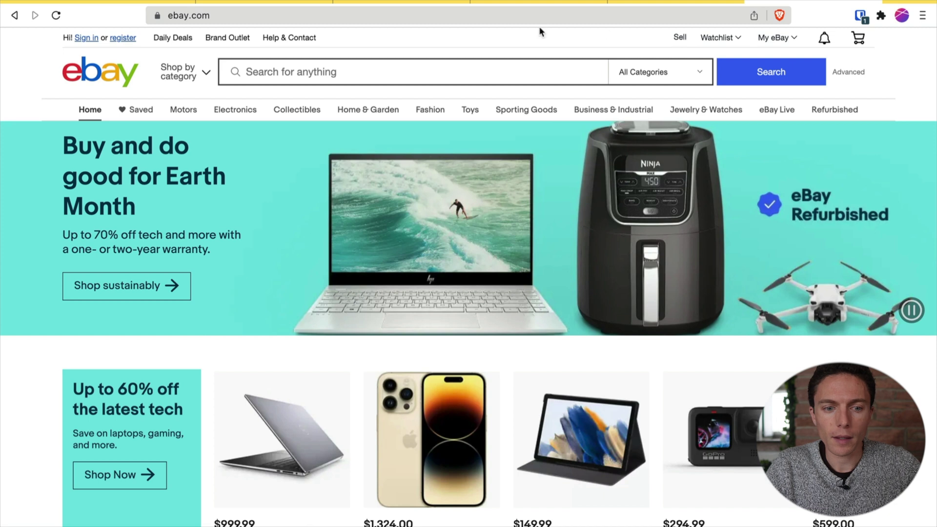
- On eBay's sign-in page, autofill the saved eBay username from Bitwarden and continue
{"action": "left_click", "coordinate": [83, 39]}
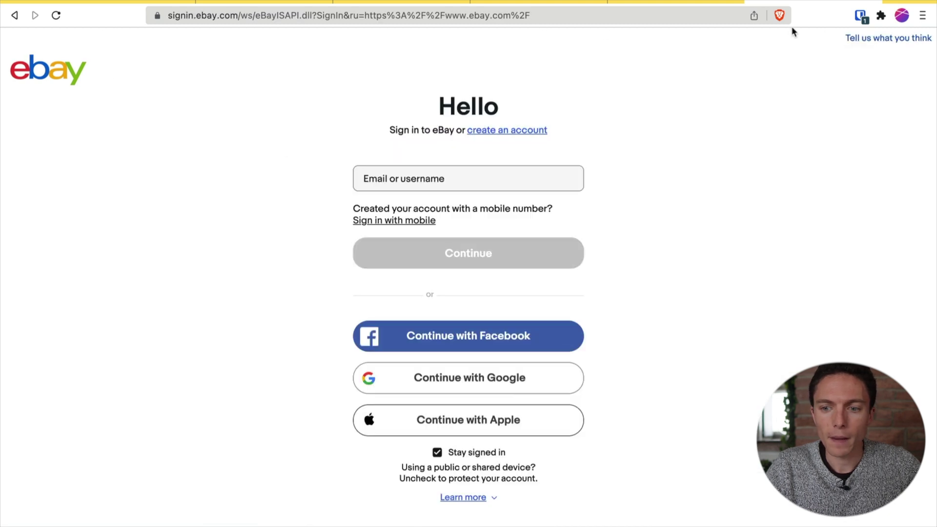
{"action": "left_click", "coordinate": [861, 15]}
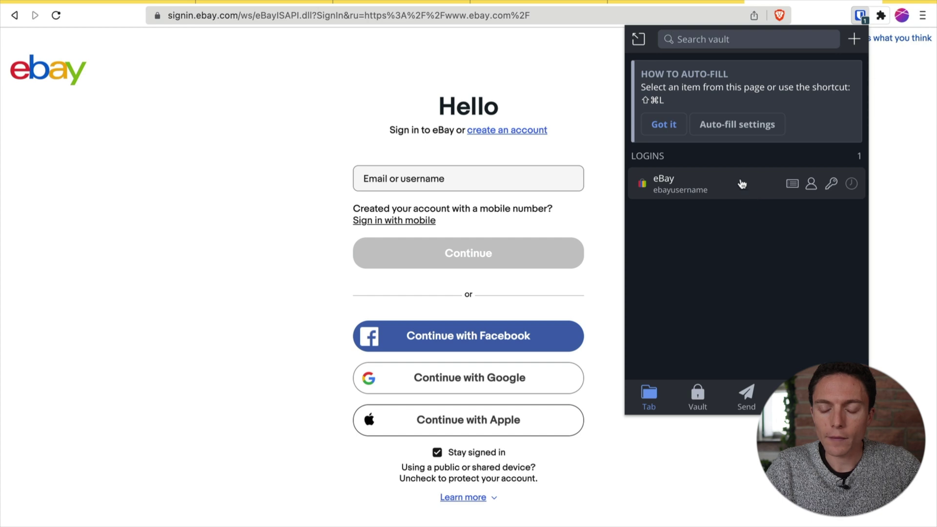
{"action": "left_click", "coordinate": [740, 183]}
{"action": "left_click", "coordinate": [470, 265]}
{"action": "left_click", "coordinate": [861, 16]}
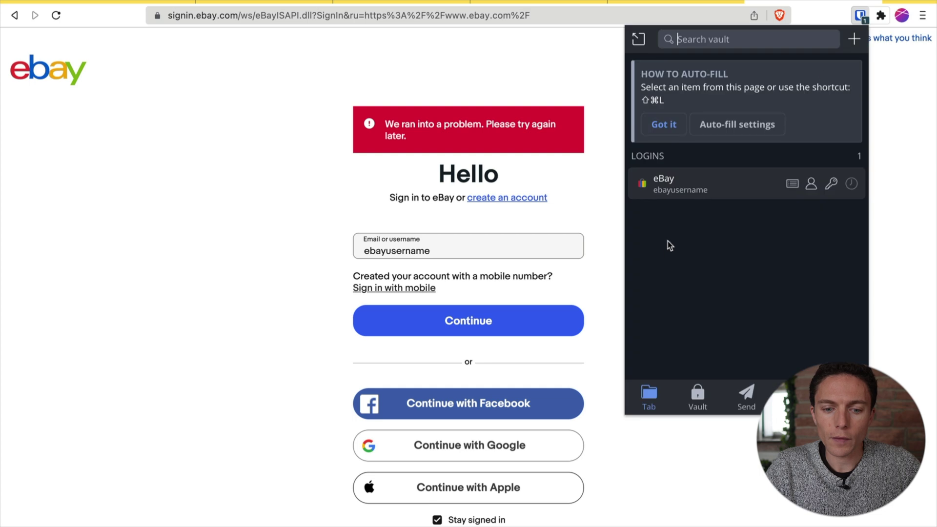
{"action": "left_click", "coordinate": [605, 256]}
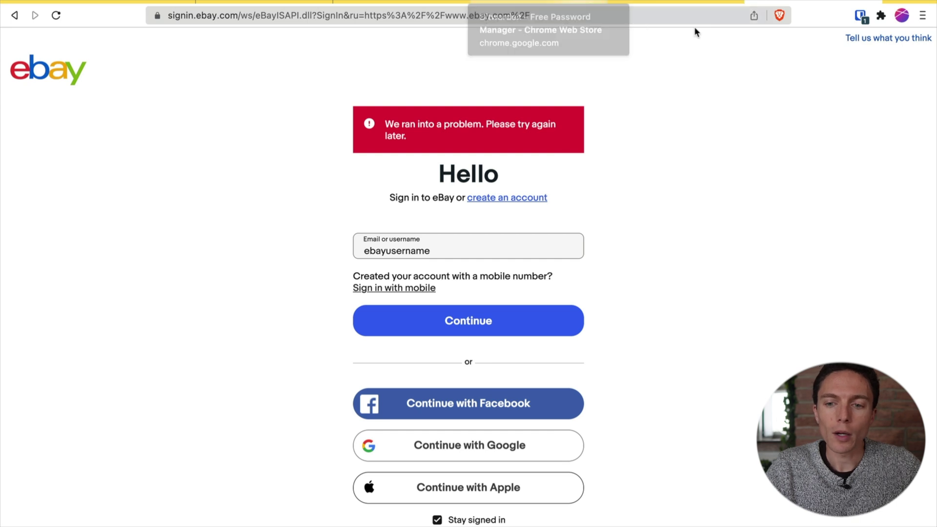
- Navigate to facebook.com from the address bar
{"action": "left_click", "coordinate": [567, 18]}
{"action": "type", "text": "f"}
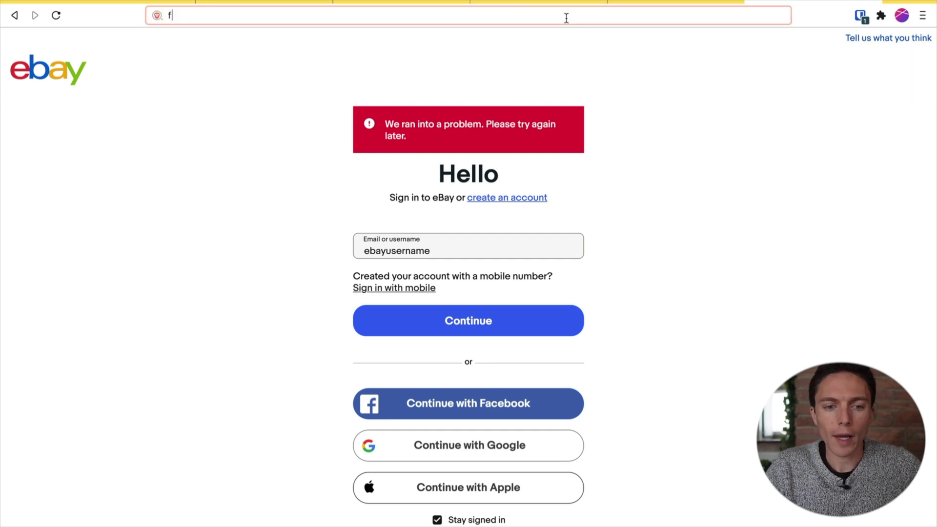
{"action": "type", "text": "acebooklco.com"}
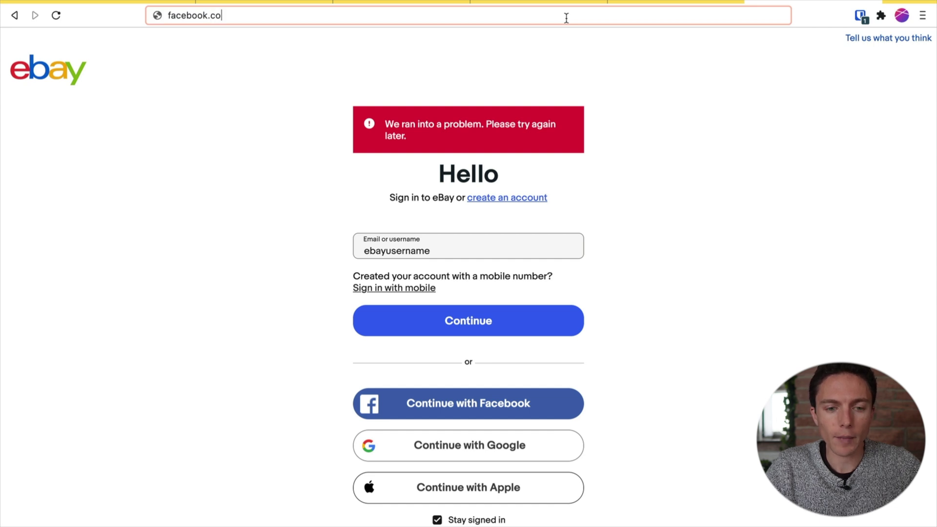
{"action": "key", "text": "Return"}
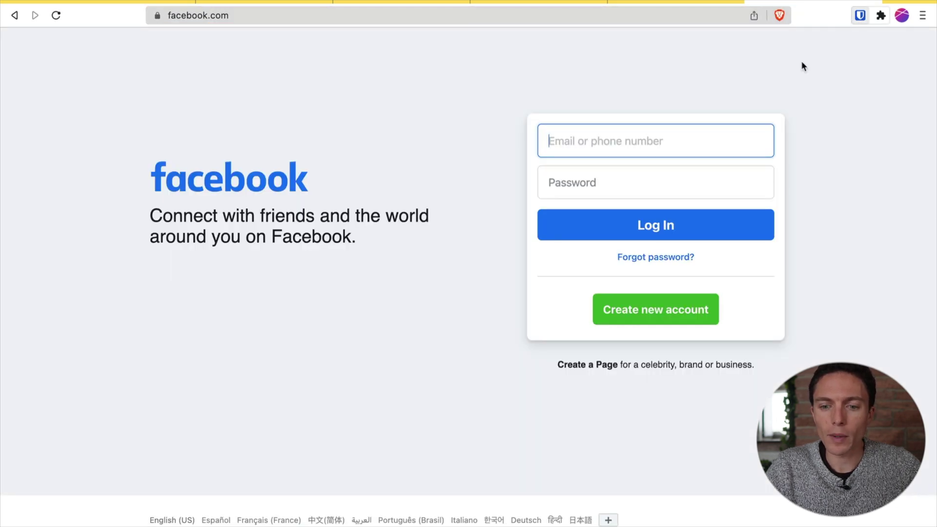
- Log in to Facebook with an email and password, saving the login to Bitwarden
{"action": "type", "text": "email"}
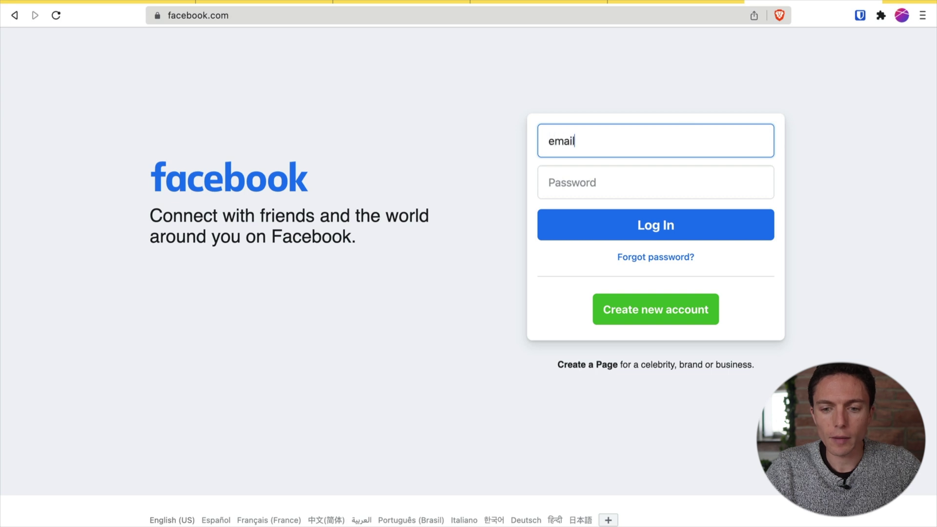
{"action": "type", "text": "@email.com"}
{"action": "key", "text": "Tab"}
{"action": "type", "text": "••••••••••••"}
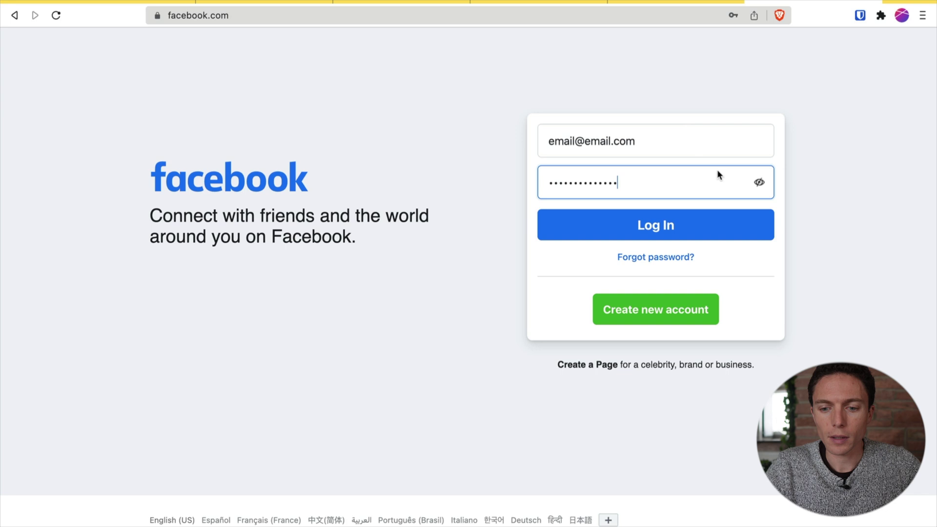
{"action": "left_click", "coordinate": [689, 233]}
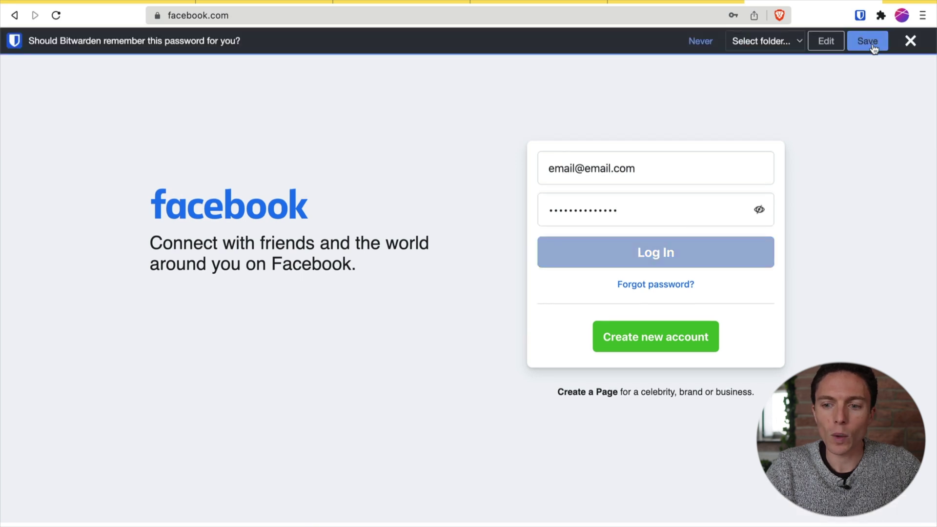
{"action": "left_click", "coordinate": [873, 44]}
{"action": "left_click", "coordinate": [861, 17]}
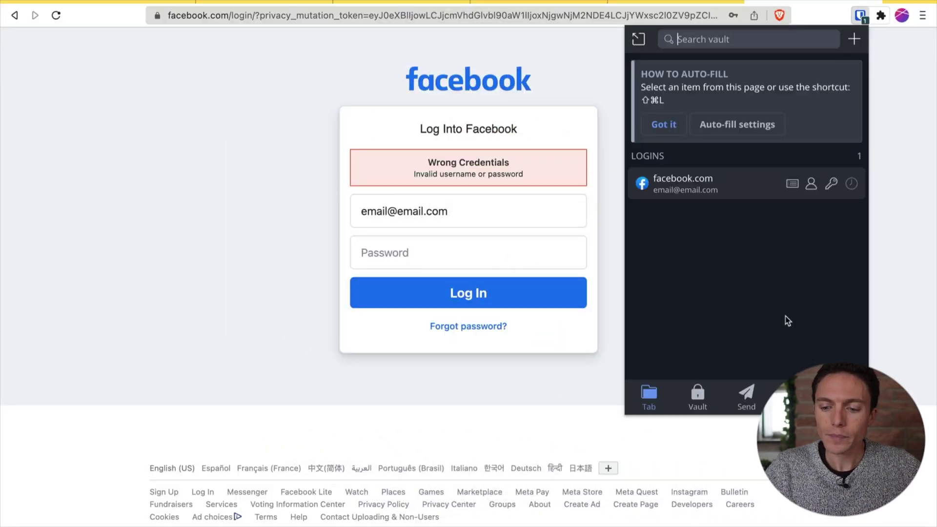
- Generate an 18-character password including !@#$%^&* special characters and copy it
{"action": "left_click", "coordinate": [795, 398]}
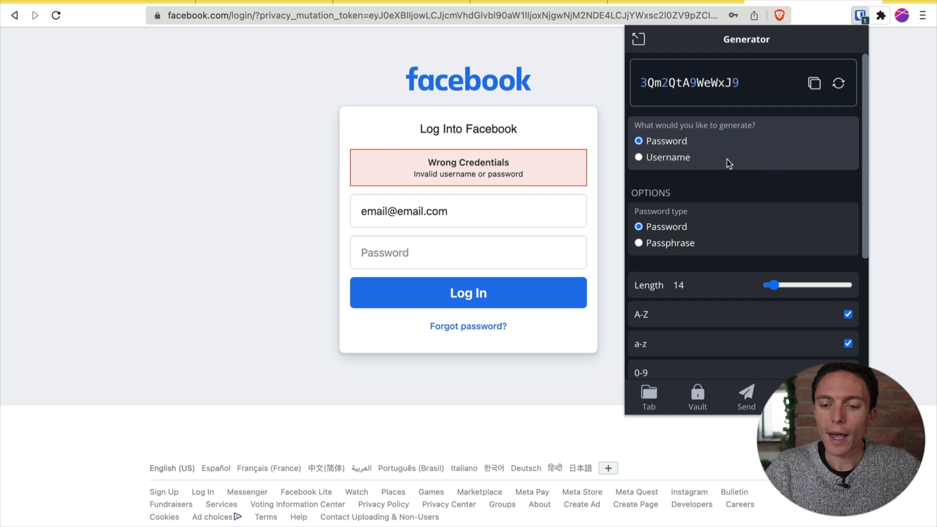
{"action": "scroll", "coordinate": [742, 239], "scroll_direction": "down", "scroll_amount": 3}
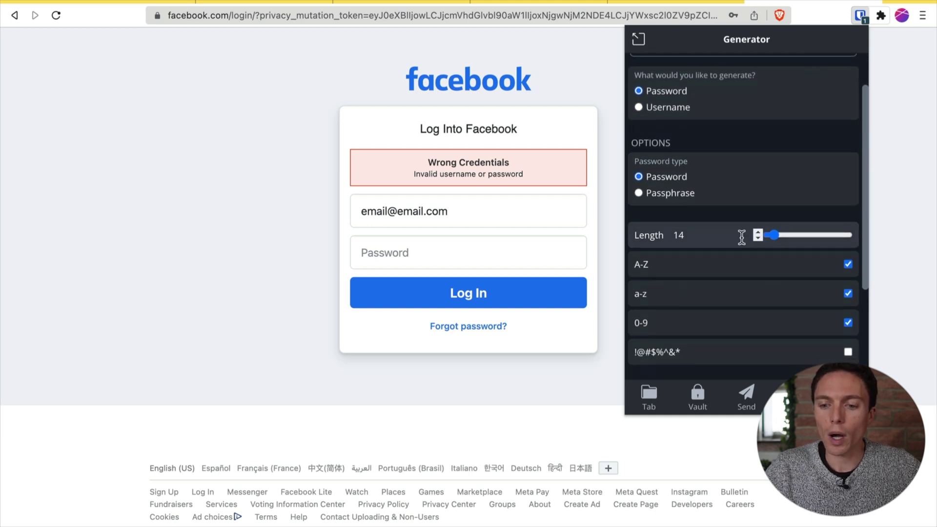
{"action": "left_click_drag", "start_coordinate": [777, 216], "coordinate": [778, 215]}
{"action": "scroll", "coordinate": [779, 248], "scroll_direction": "up", "scroll_amount": 2}
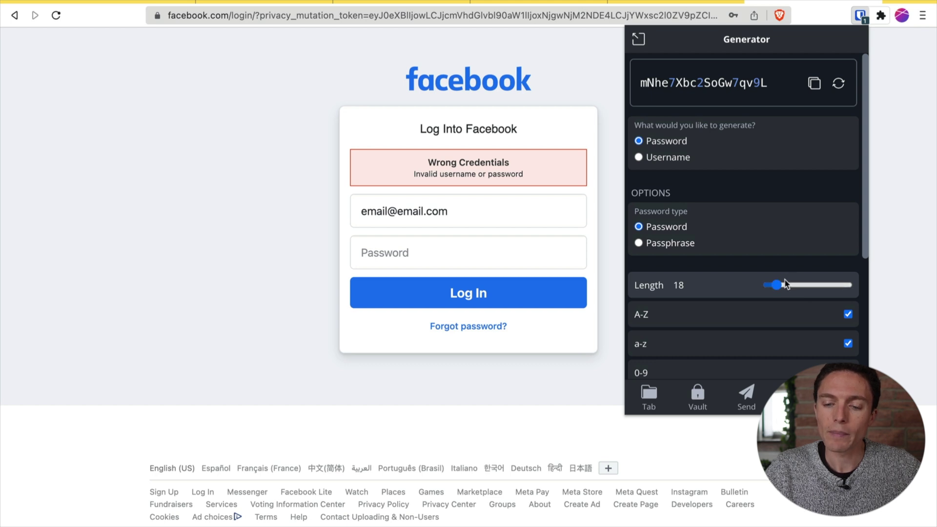
{"action": "scroll", "coordinate": [784, 283], "scroll_direction": "down", "scroll_amount": 3}
{"action": "left_click", "coordinate": [848, 336]}
{"action": "scroll", "coordinate": [823, 306], "scroll_direction": "up", "scroll_amount": 3}
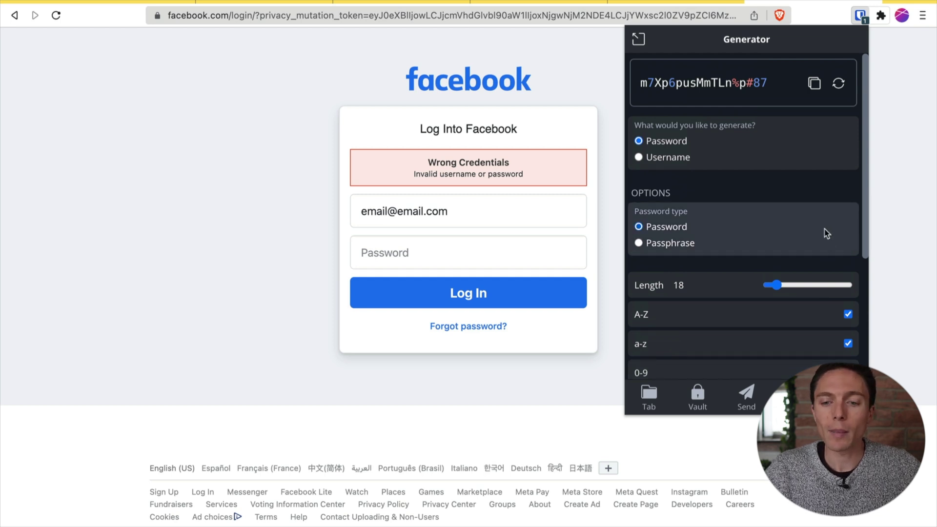
{"action": "left_click", "coordinate": [814, 84]}
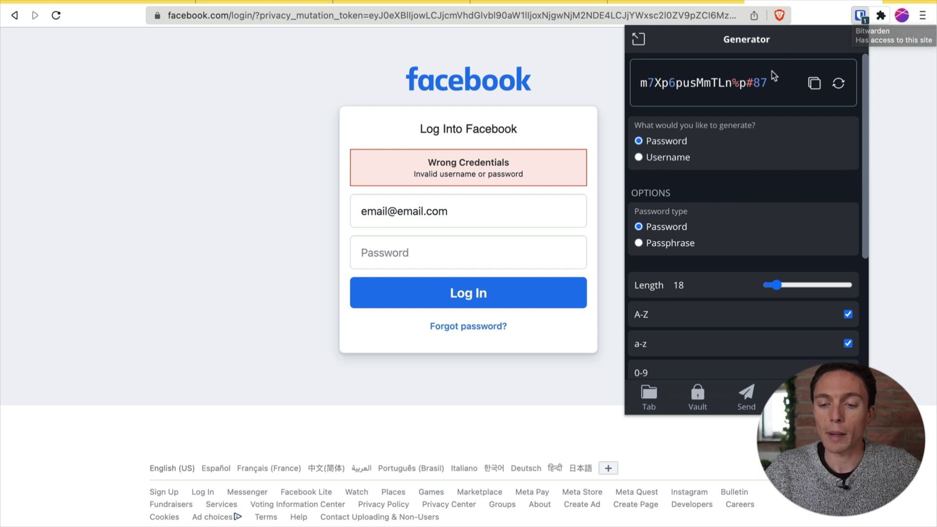
{"action": "left_click_drag", "start_coordinate": [658, 83], "coordinate": [767, 82]}
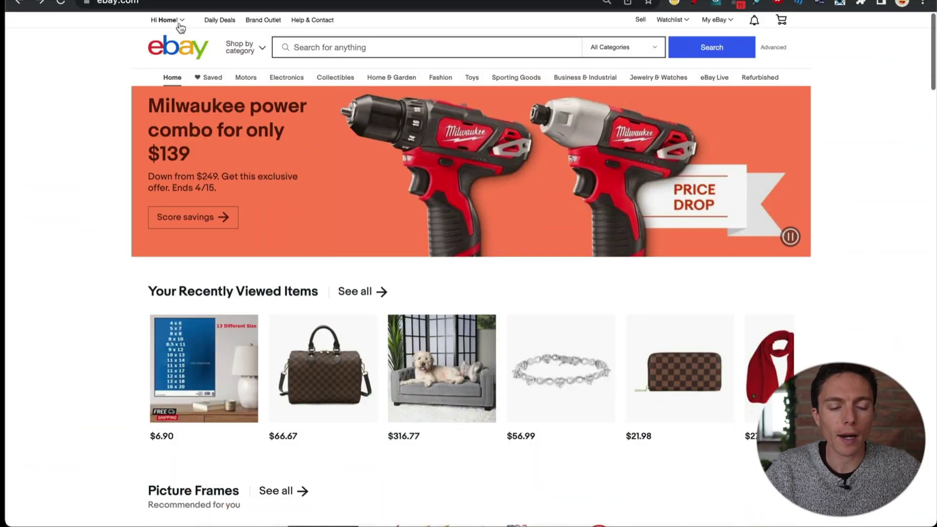
- Go from eBay's account menu to Account settings, then to Sign in and security
{"action": "mouse_move", "coordinate": [180, 28]}
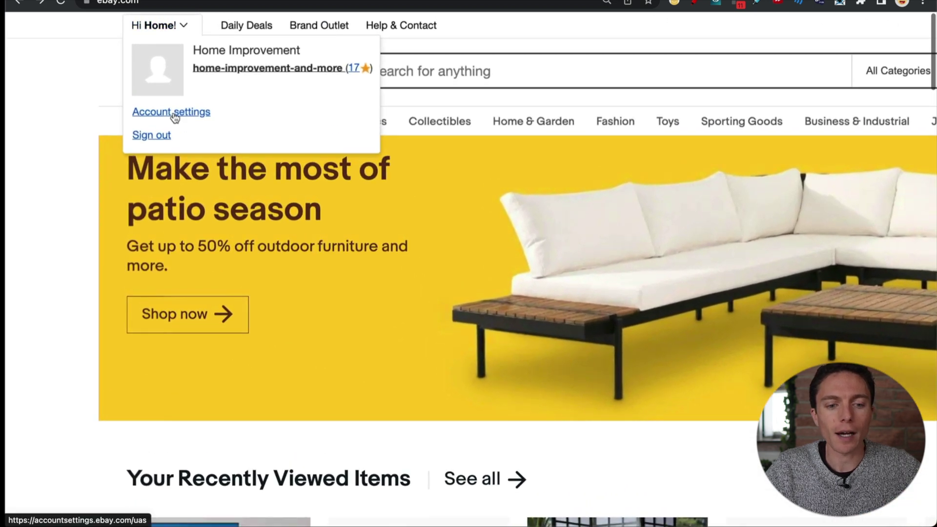
{"action": "left_click", "coordinate": [174, 113]}
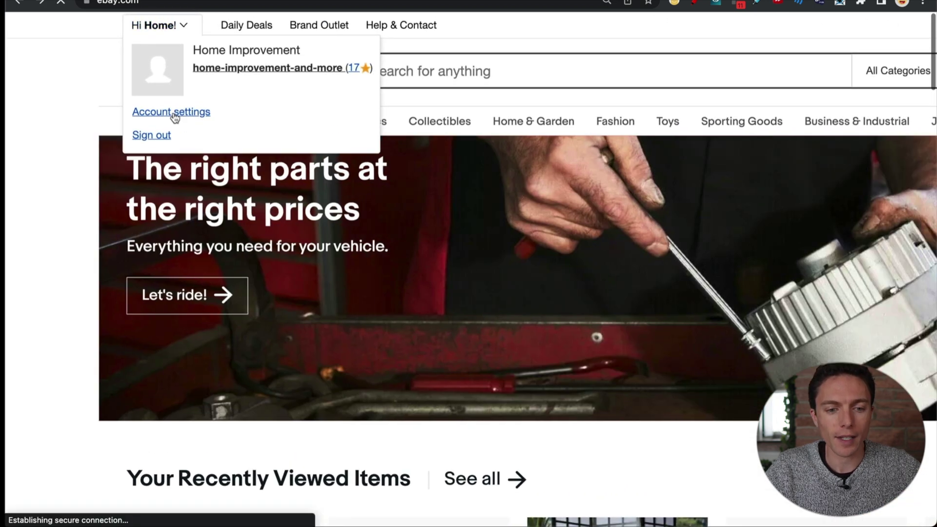
{"action": "scroll", "coordinate": [242, 360], "scroll_direction": "down", "scroll_amount": 1}
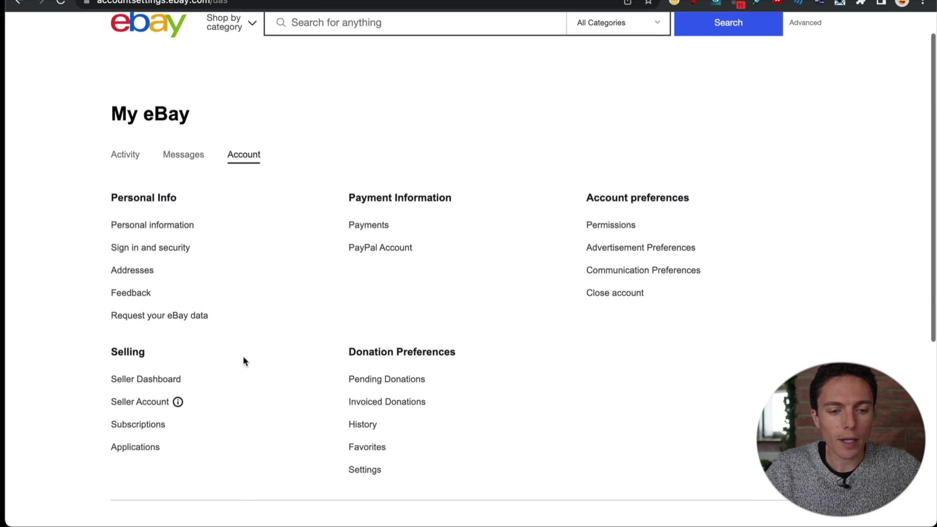
{"action": "scroll", "coordinate": [93, 237], "scroll_direction": "up", "scroll_amount": 5}
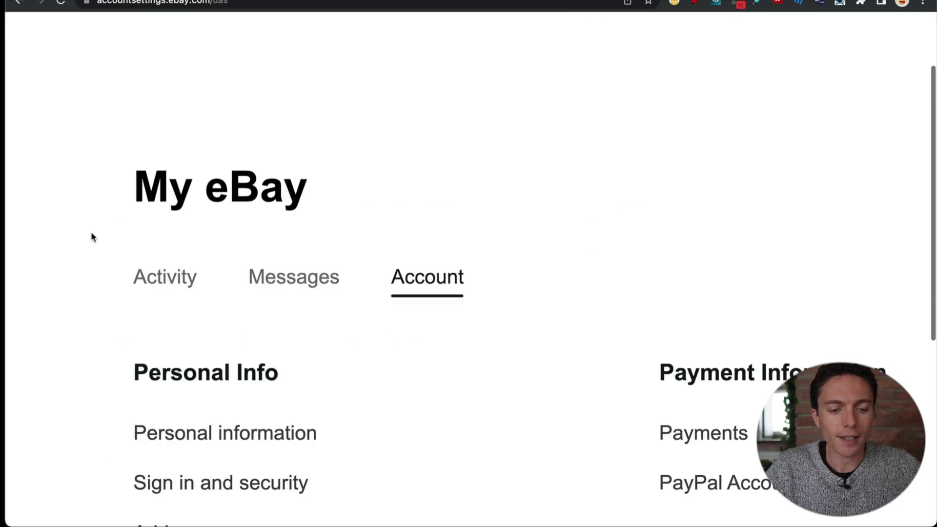
{"action": "scroll", "coordinate": [121, 412], "scroll_direction": "down", "scroll_amount": 3}
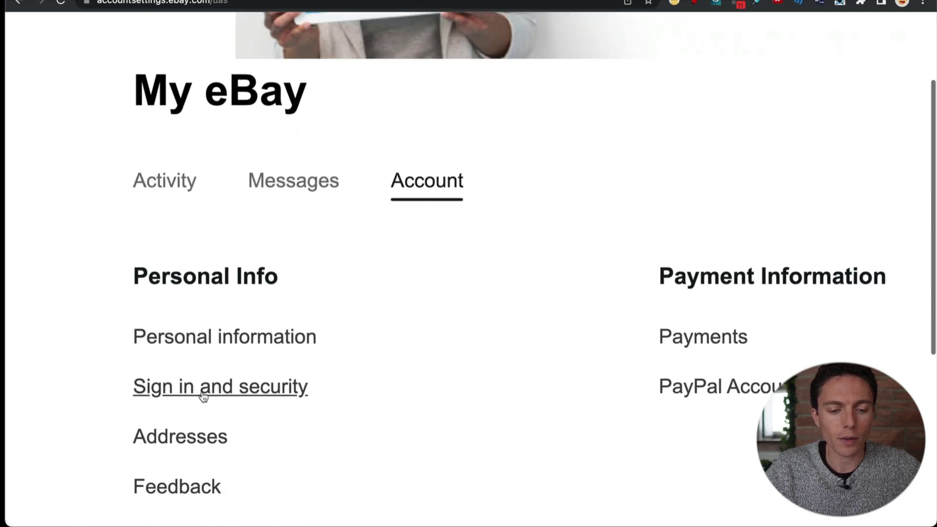
{"action": "left_click", "coordinate": [205, 394]}
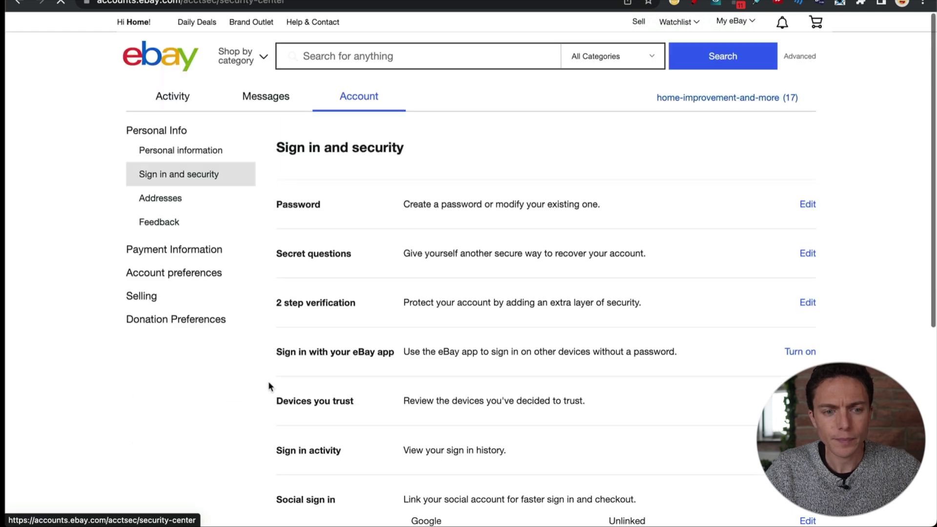
{"action": "scroll", "coordinate": [575, 310], "scroll_direction": "down", "scroll_amount": 1}
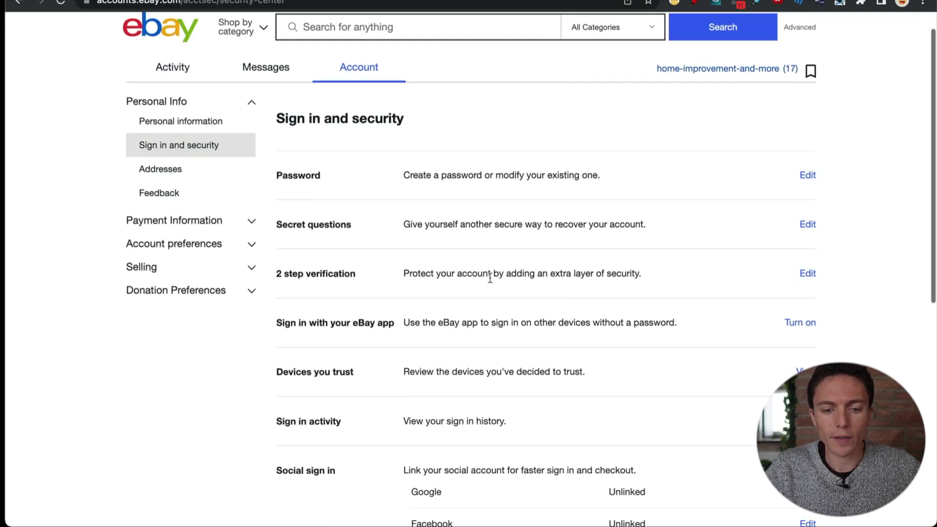
{"action": "scroll", "coordinate": [491, 274], "scroll_direction": "up", "scroll_amount": 3}
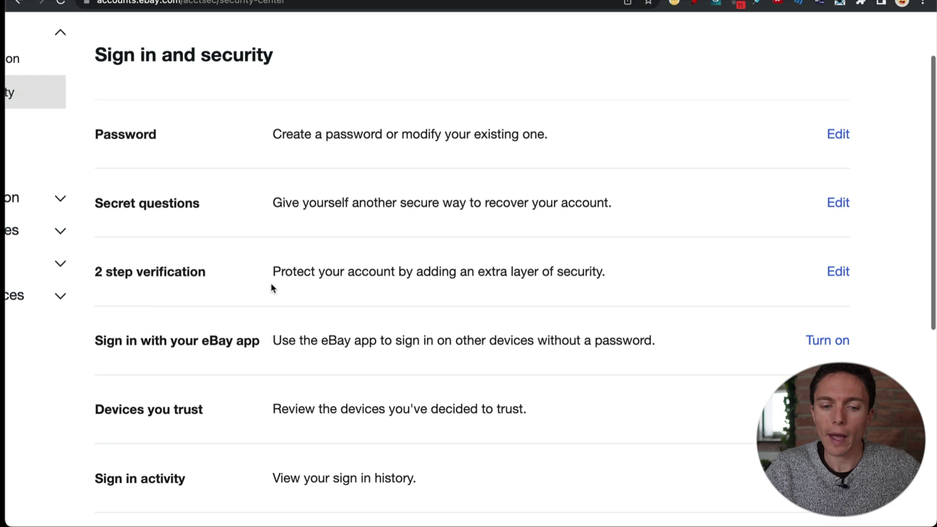
- Choose Edit next to 2 step verification to load its setup options
{"action": "left_click", "coordinate": [838, 272]}
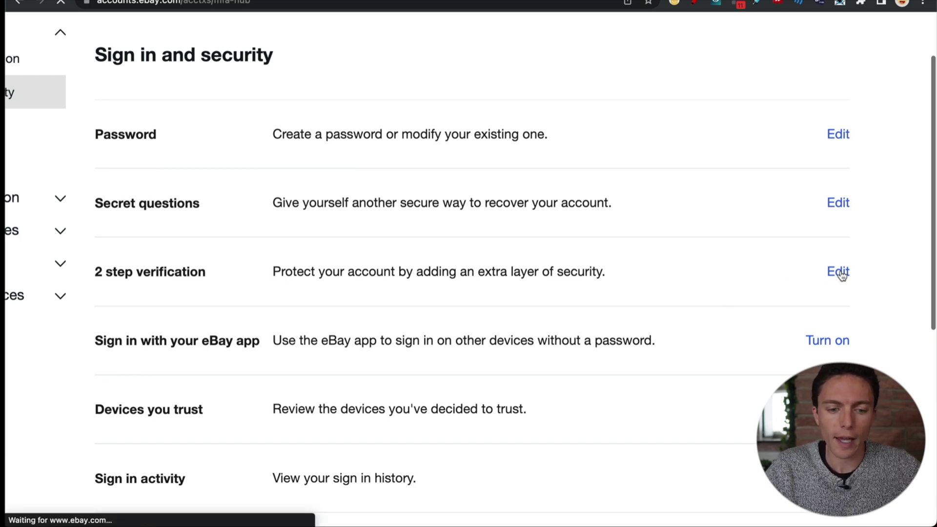